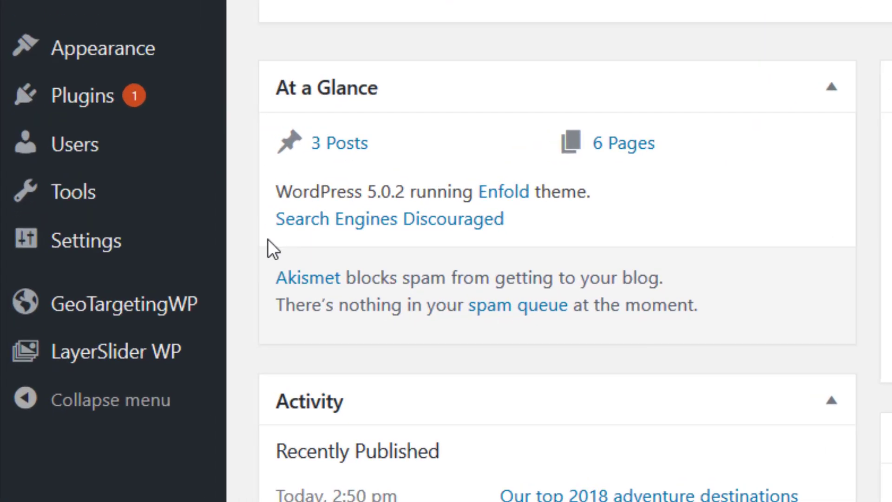
- Add a new geo redirect under GeoTargetingWP > Geo Redirects titled 'Redirect test'
mouse_move(65, 382)
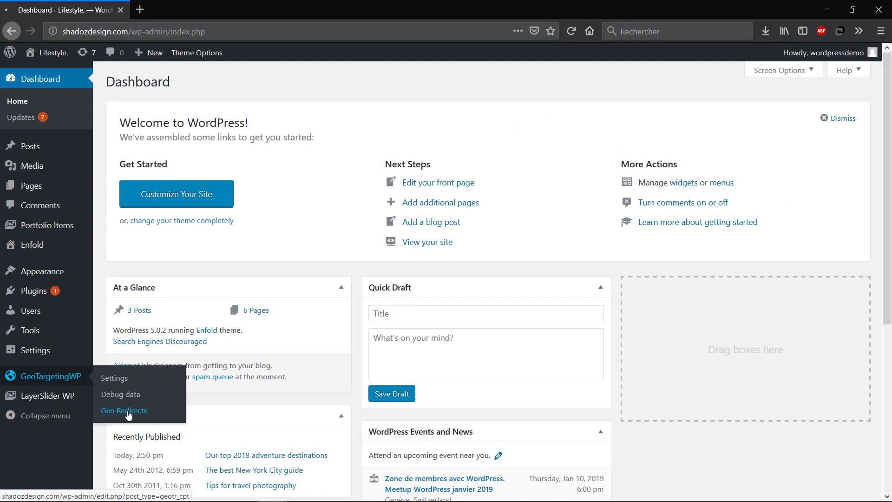
click(322, 390)
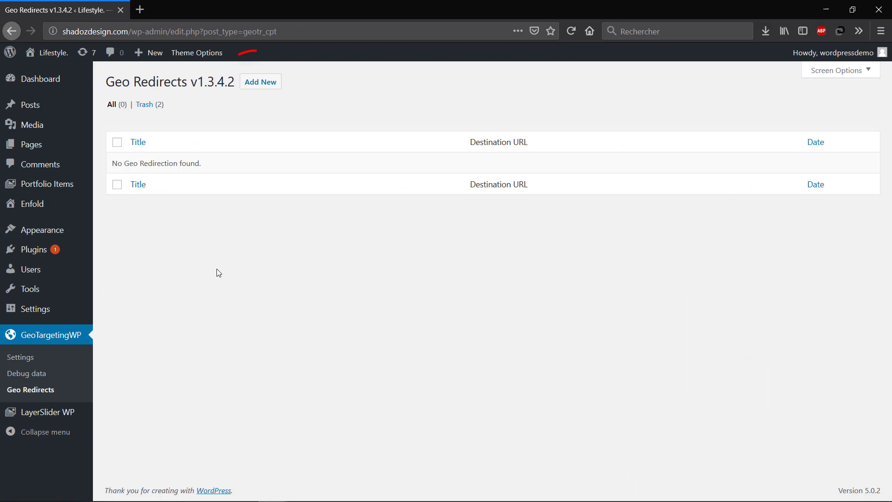
click(257, 82)
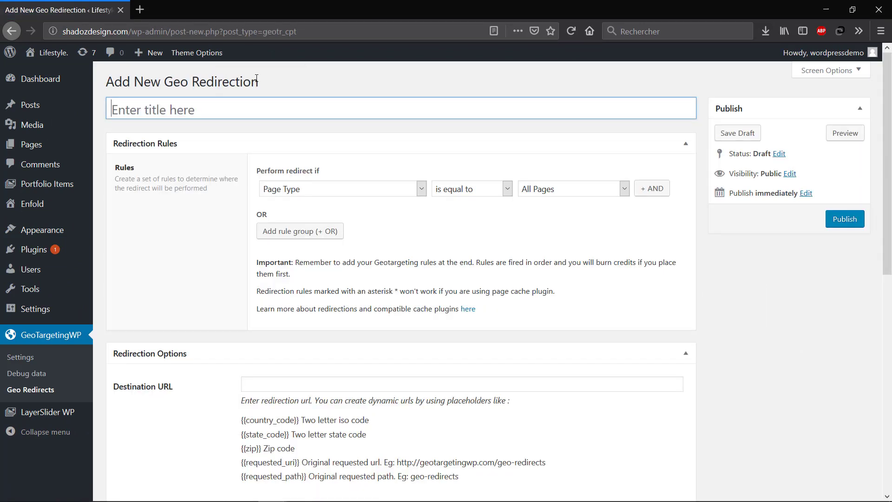
text(Redirect test)
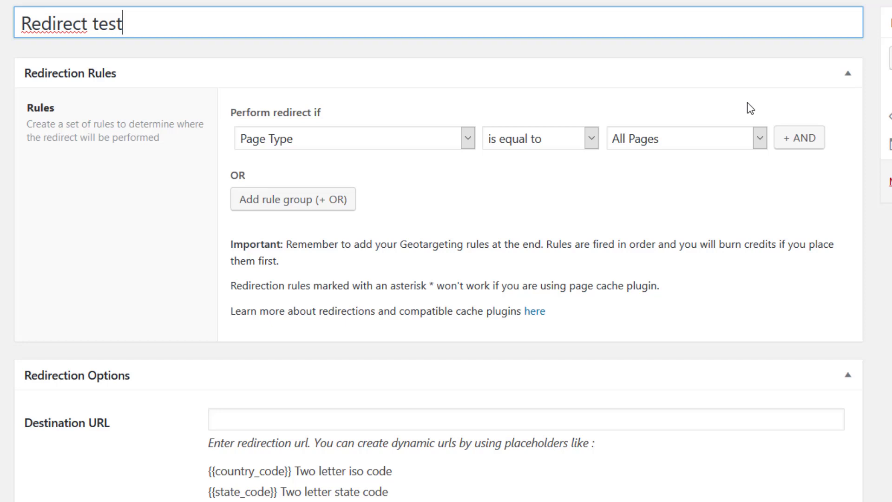
click(792, 141)
click(295, 230)
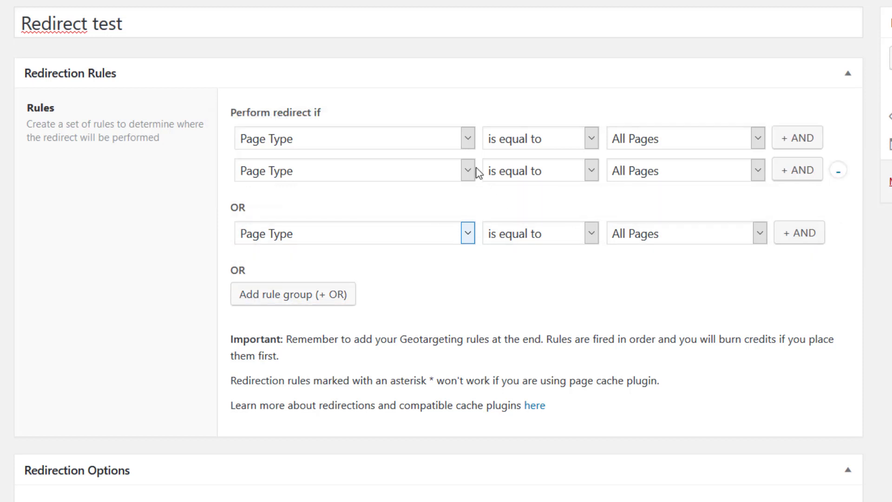
click(455, 140)
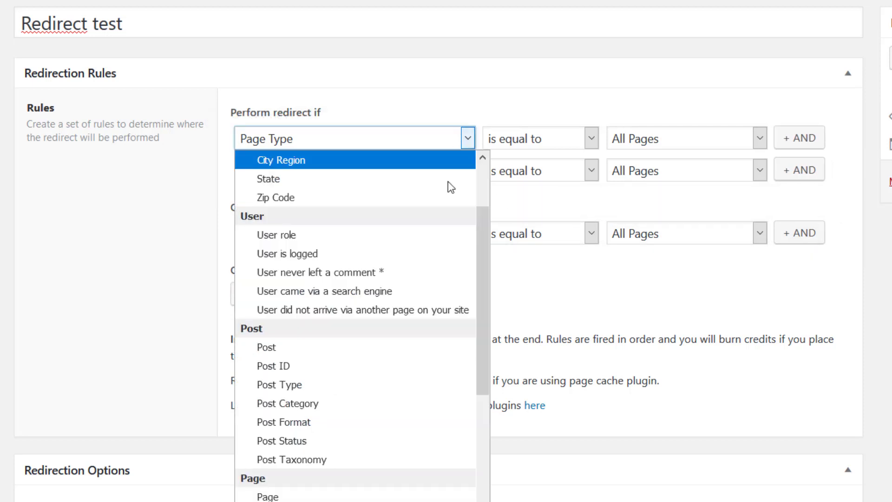
scroll(445, 205, up, 2)
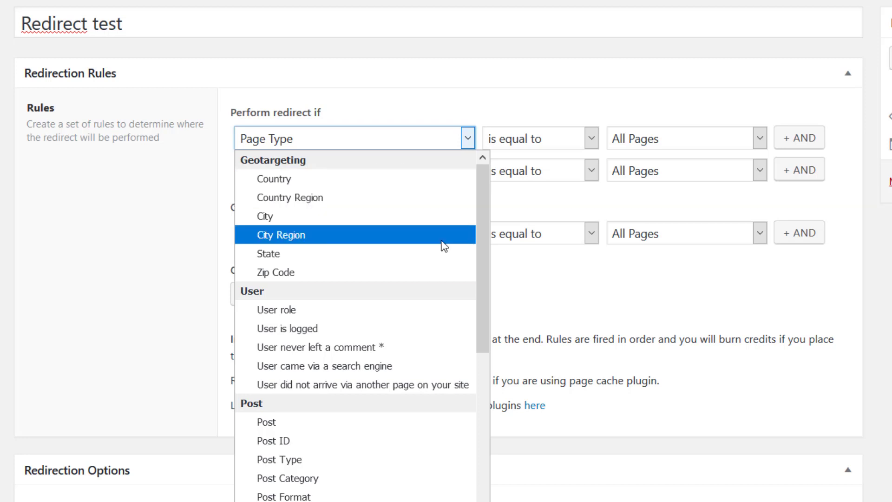
scroll(444, 244, down, 5)
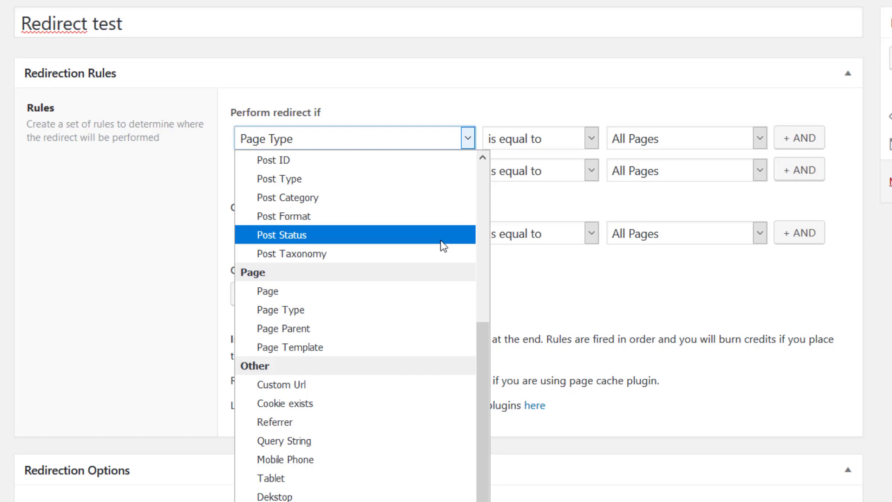
click(528, 274)
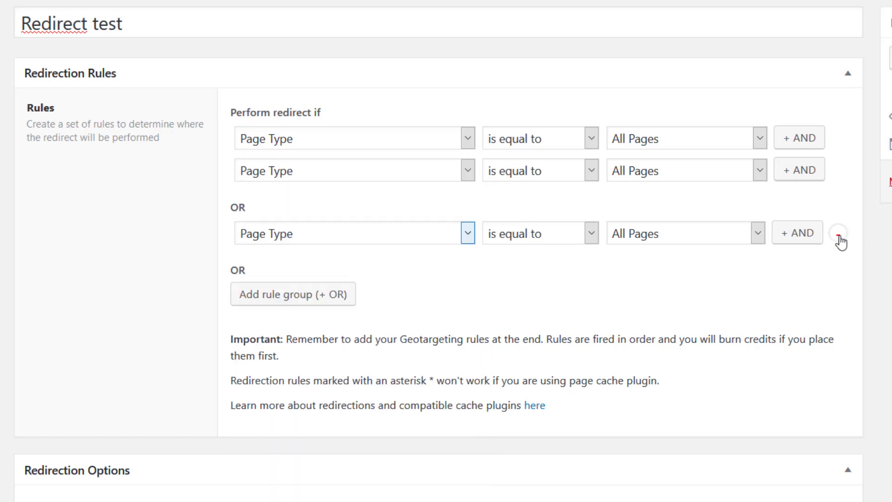
click(840, 240)
- Remove the extra condition row and set the rule to Country is equal to Spain
click(839, 176)
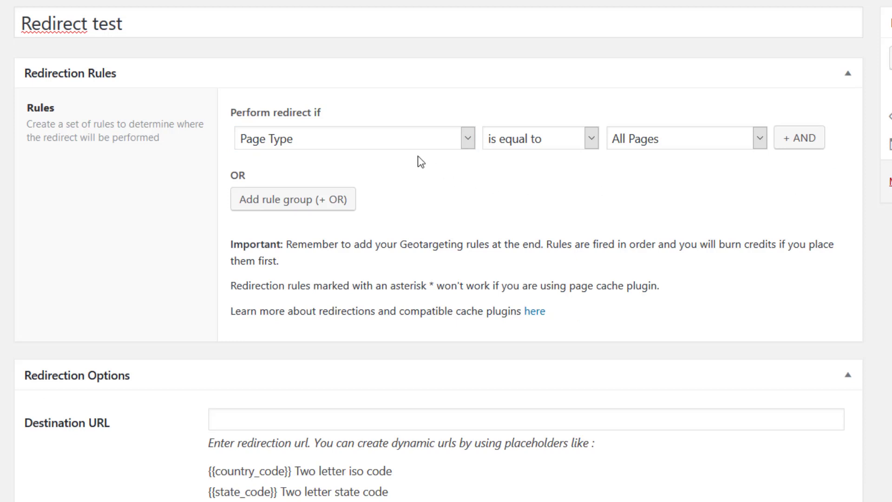
click(456, 139)
scroll(434, 203, up, 1)
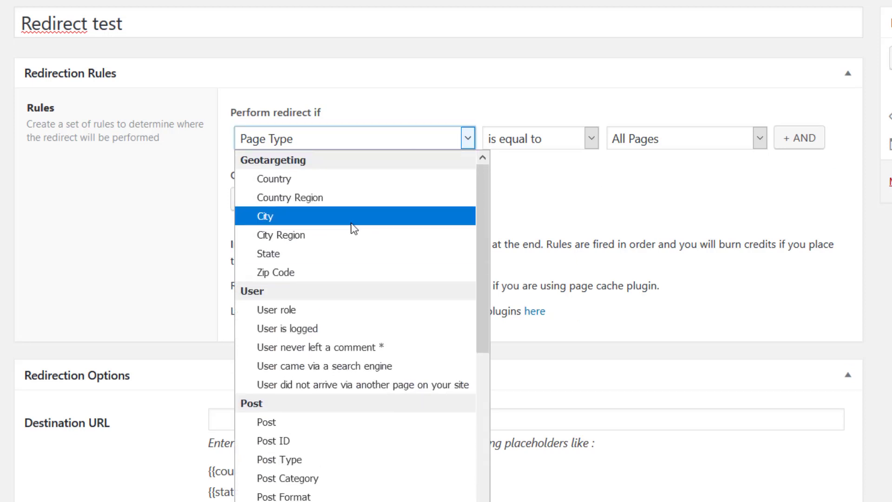
click(318, 179)
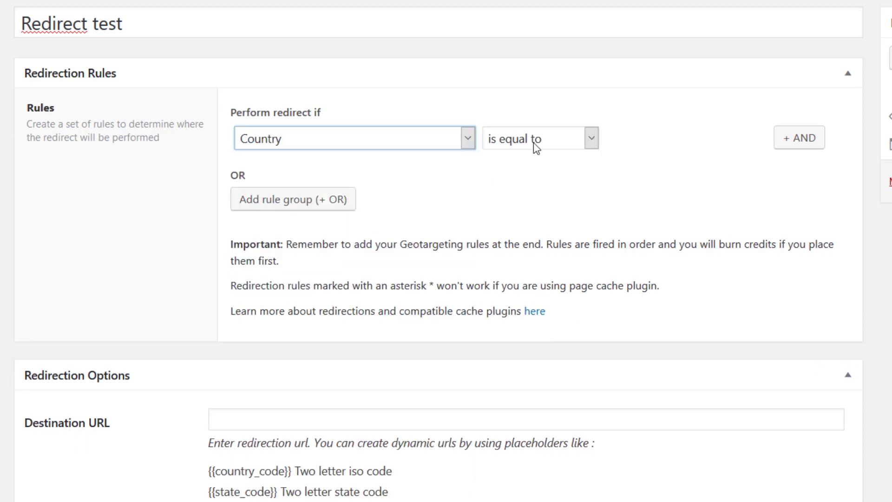
click(534, 142)
click(508, 161)
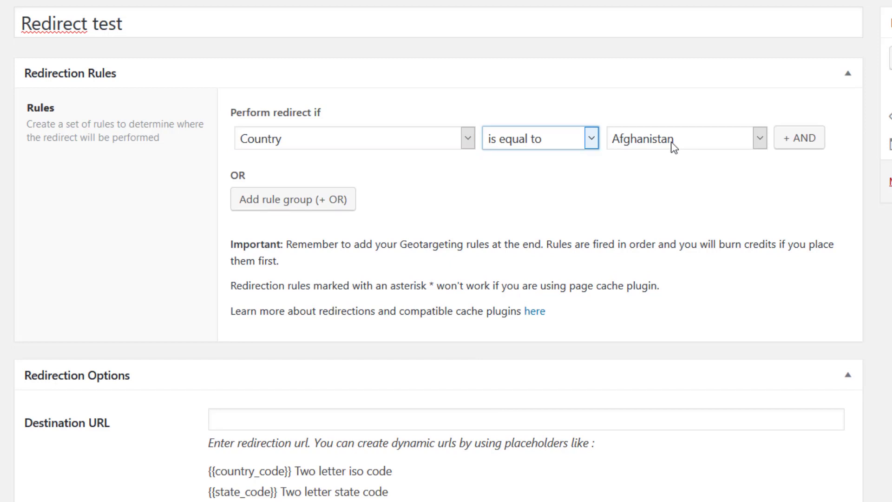
click(674, 146)
text(sp)
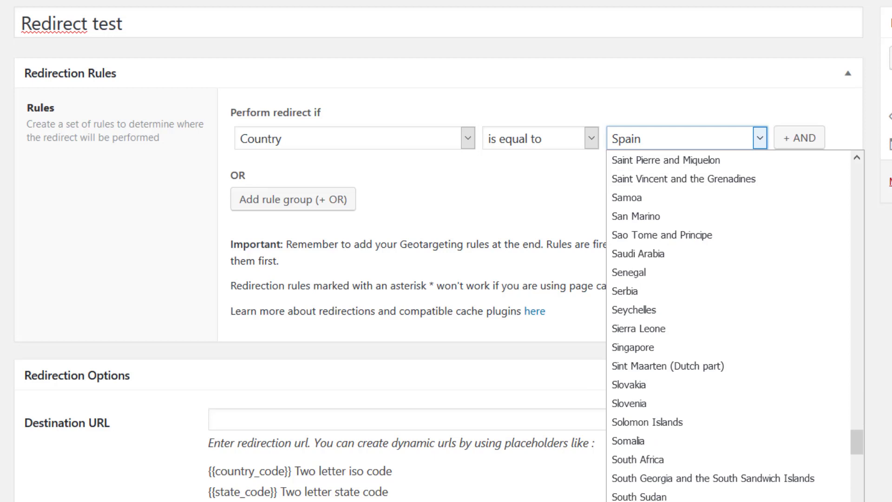
click(523, 178)
- Add a second rule group and browse its condition type options
click(318, 200)
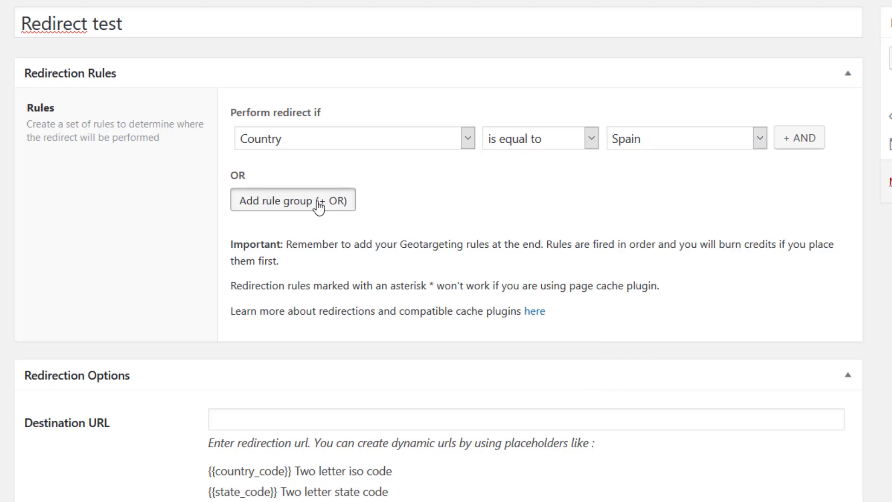
click(423, 201)
scroll(437, 269, up, 2)
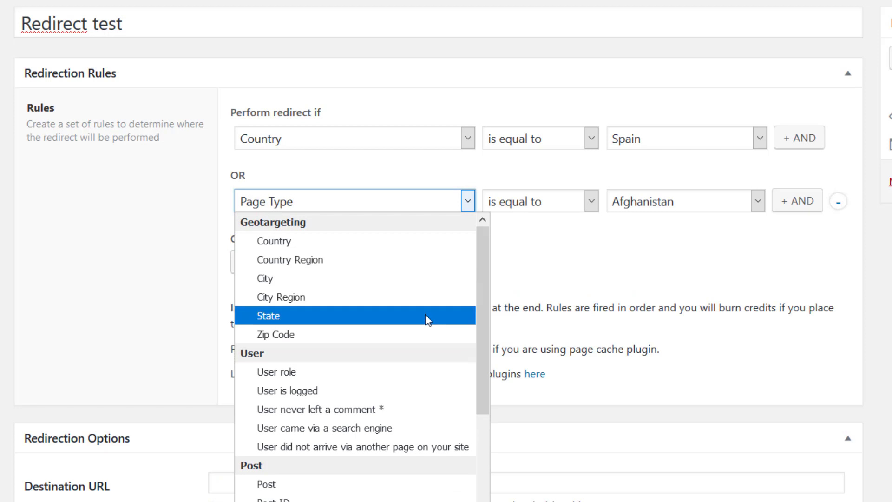
scroll(437, 288, down, 2)
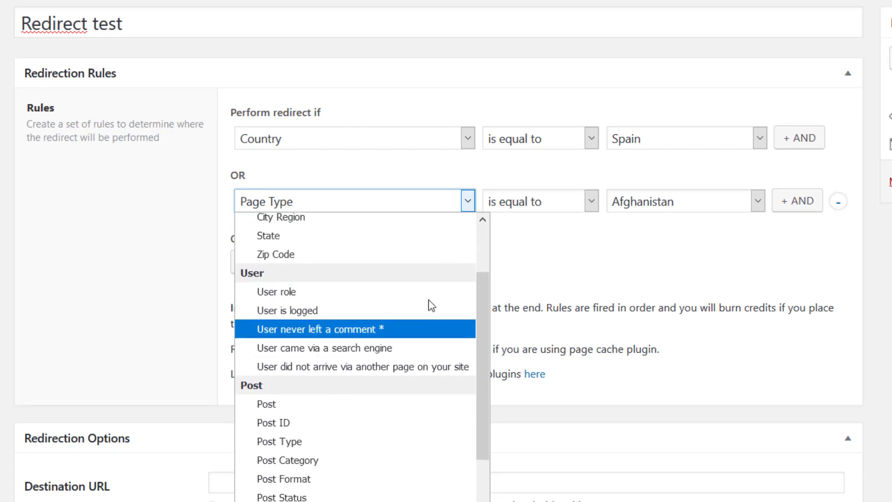
scroll(442, 296, down, 4)
scroll(417, 265, up, 2)
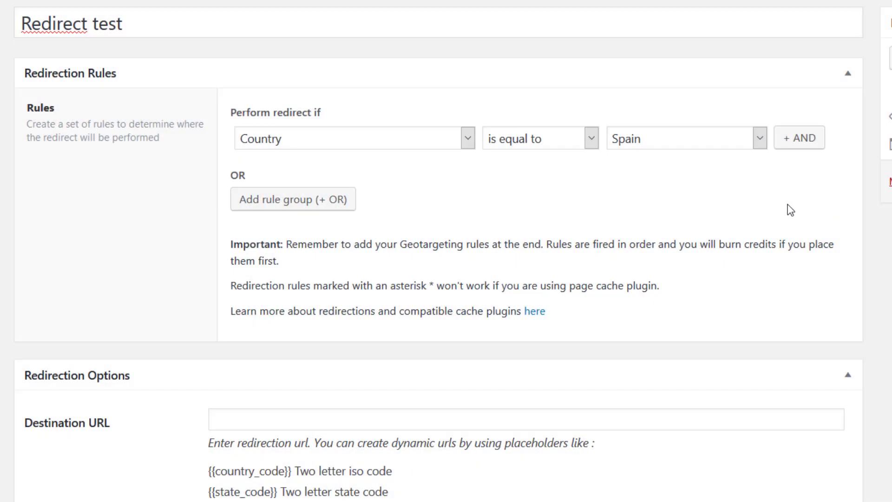
scroll(844, 131, down, 5)
- Fill Destination URL with the copied {{requested_uri}} placeholder, a slash, then {{country_code}}
scroll(859, 143, down, 2)
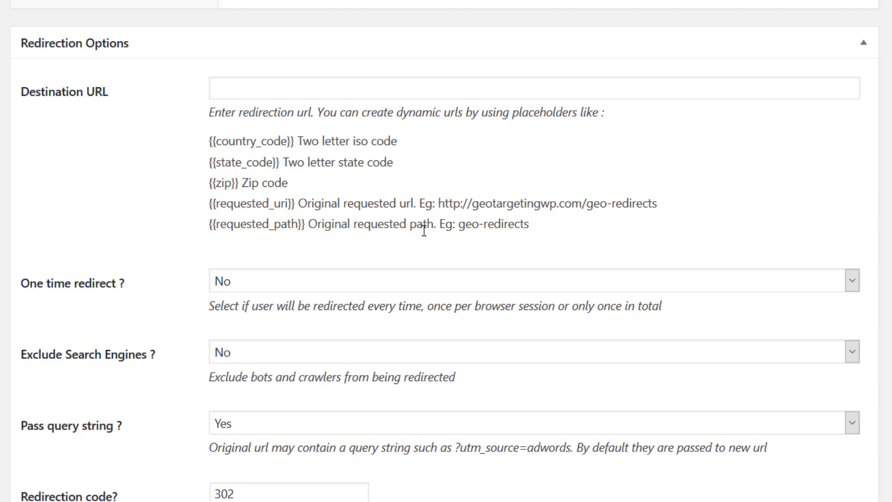
drag(210, 204, 296, 211)
key(ctrl+c)
click(255, 84)
key(ctrl+v)
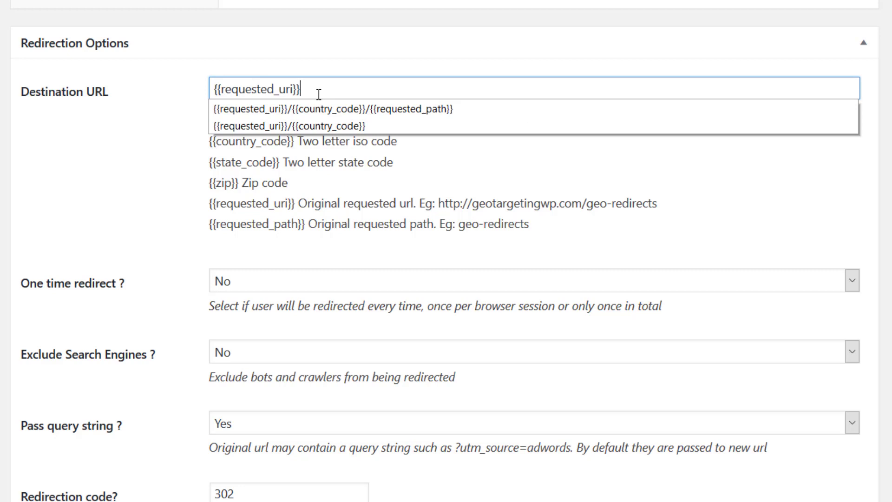
text(/)
key(Escape)
drag(209, 141, 297, 142)
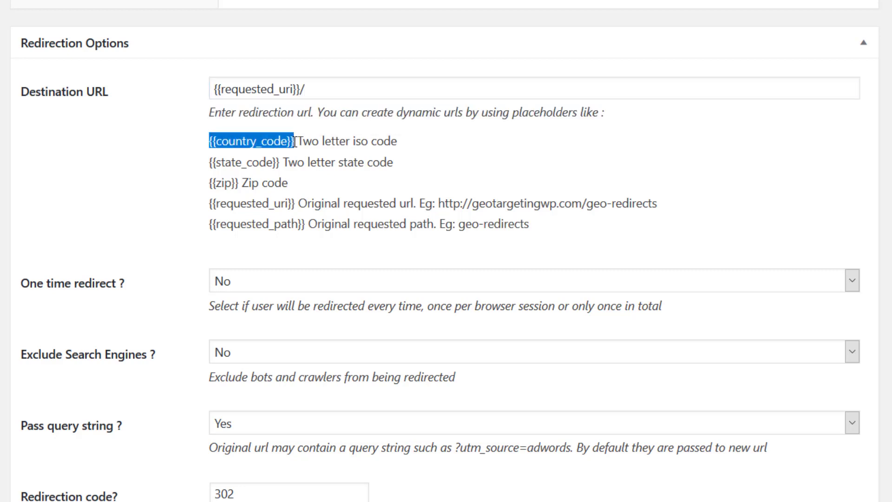
click(344, 87)
key(ctrl+v)
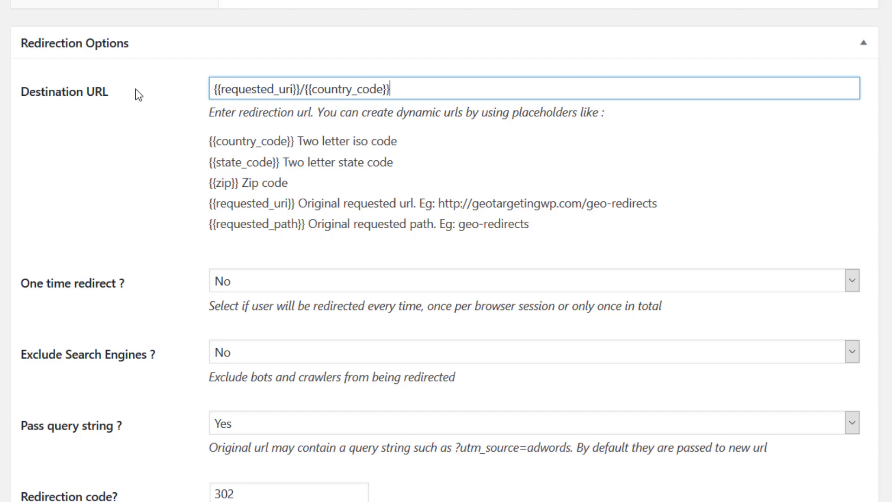
key(Tab)
scroll(191, 211, down, 2)
- Set both 'One time redirect ?' and 'Exclude Search Engines ?' to Yes
click(260, 191)
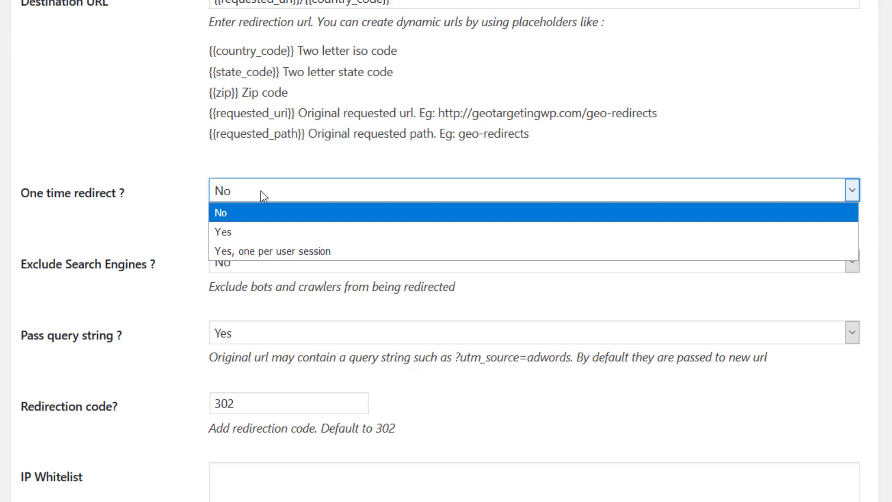
click(275, 230)
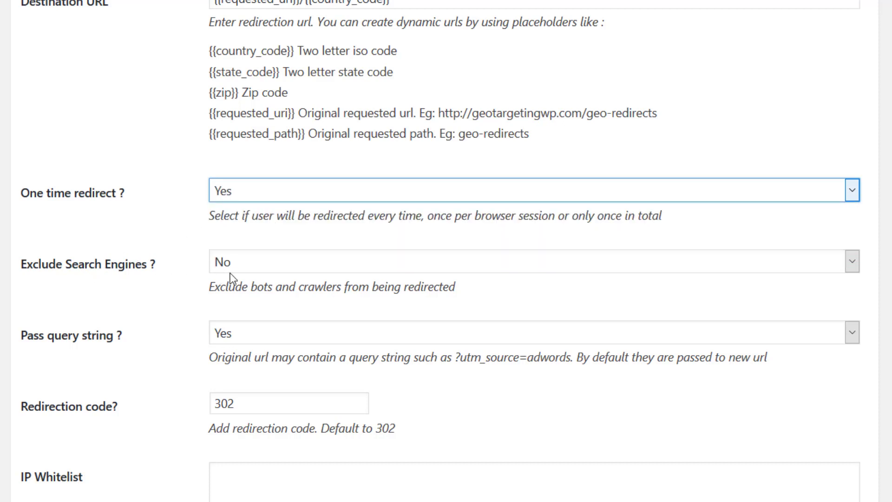
click(282, 267)
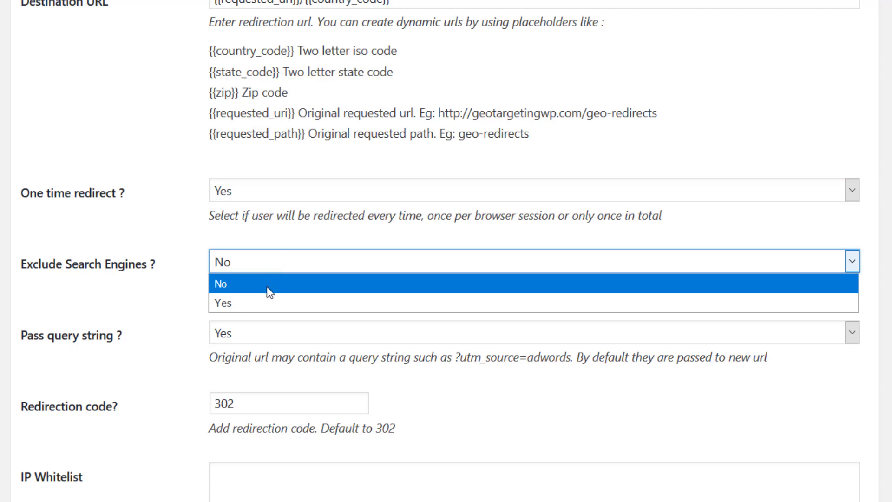
click(263, 301)
scroll(179, 275, down, 2)
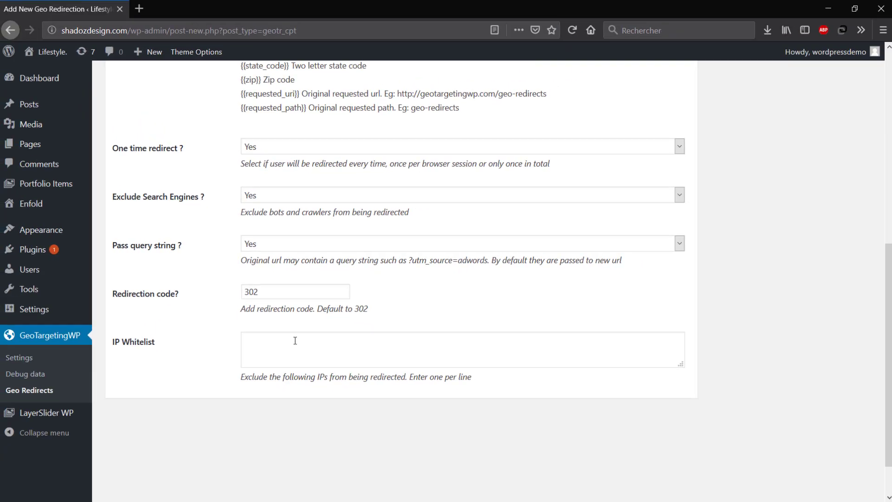
- Publish the 'Redirect test' geo redirection
scroll(463, 331, up, 8)
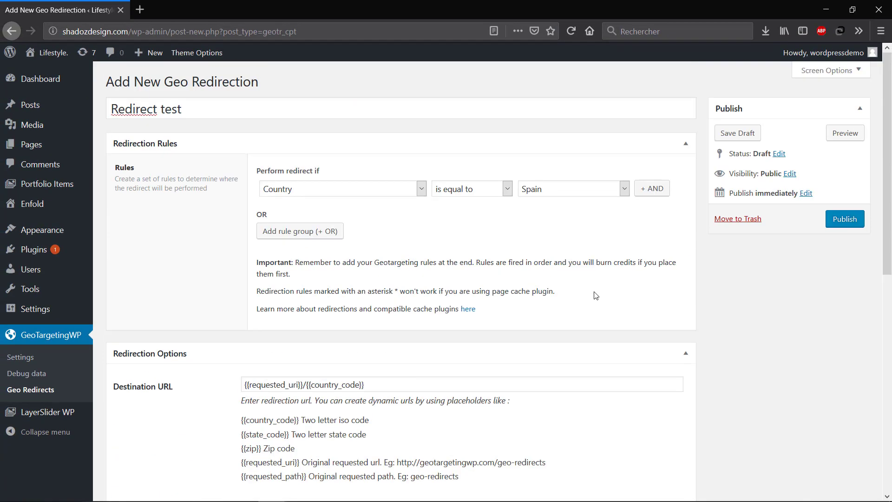
click(846, 220)
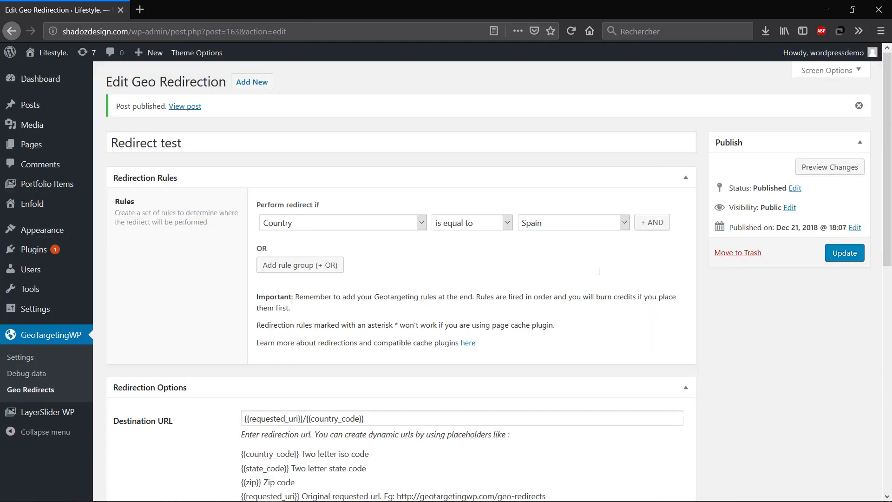
- Open GeoTargetingWP Settings and review its main and region options, leaving region name empty
click(21, 360)
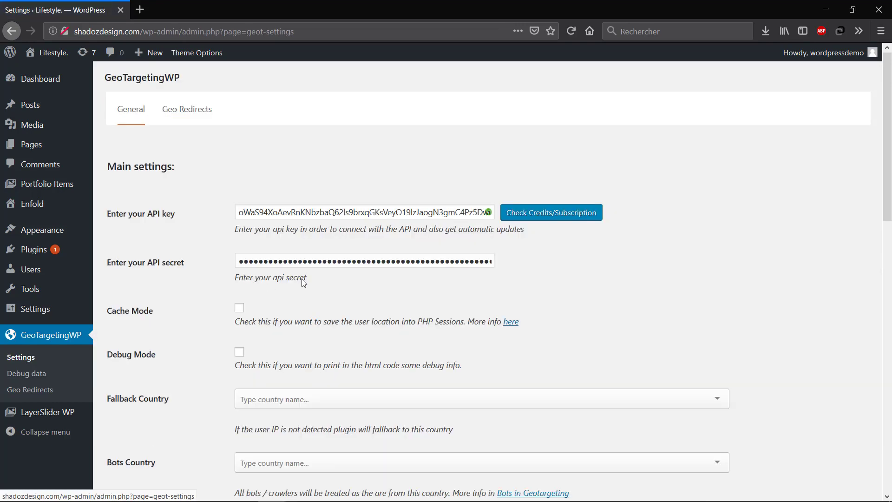
scroll(587, 176, down, 10)
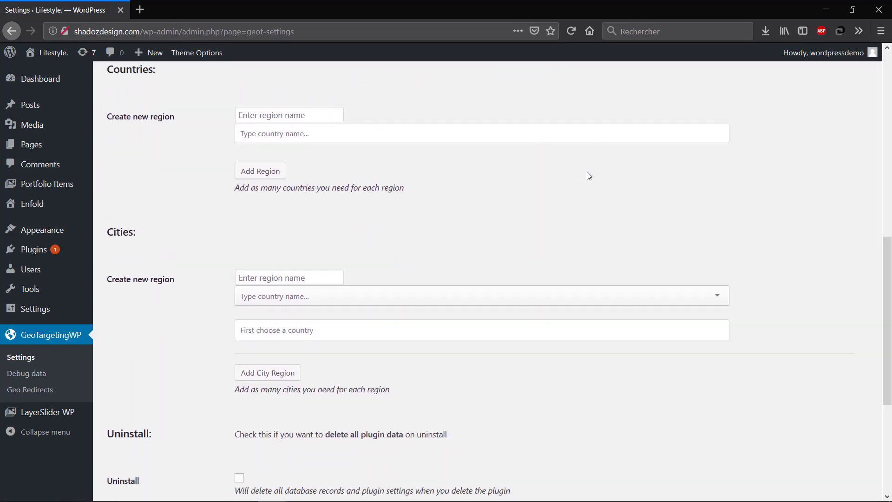
scroll(589, 176, up, 1)
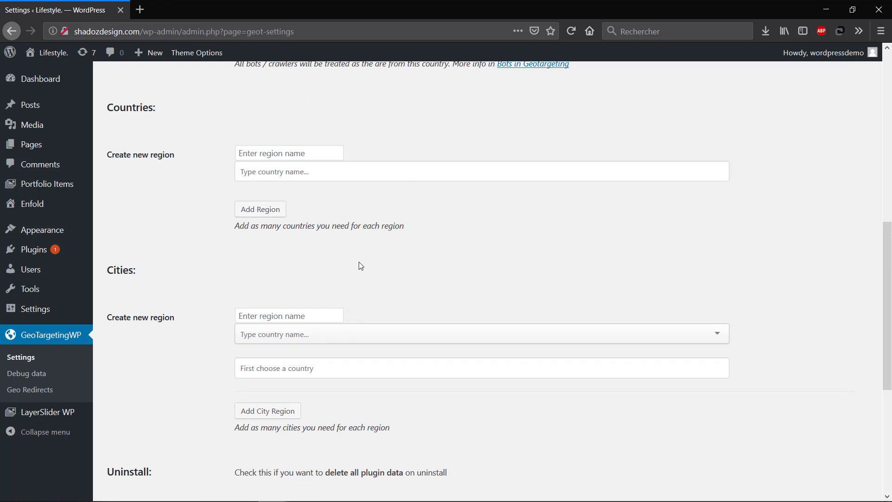
click(263, 154)
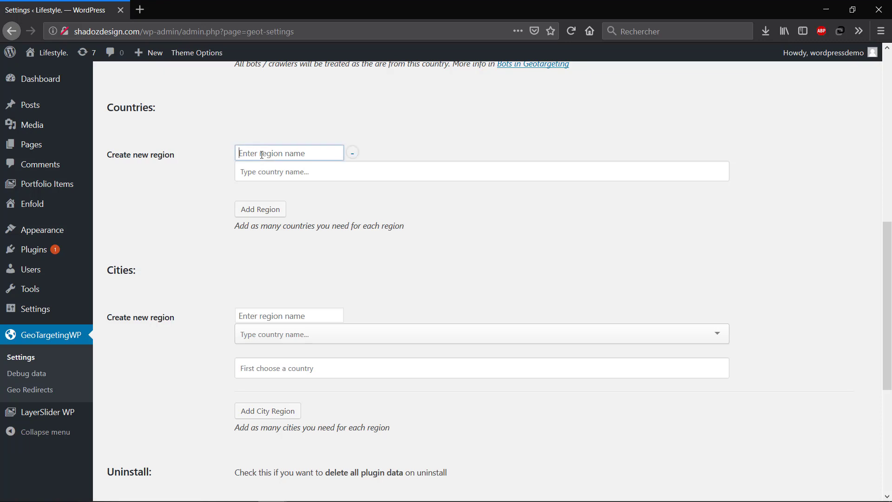
click(339, 116)
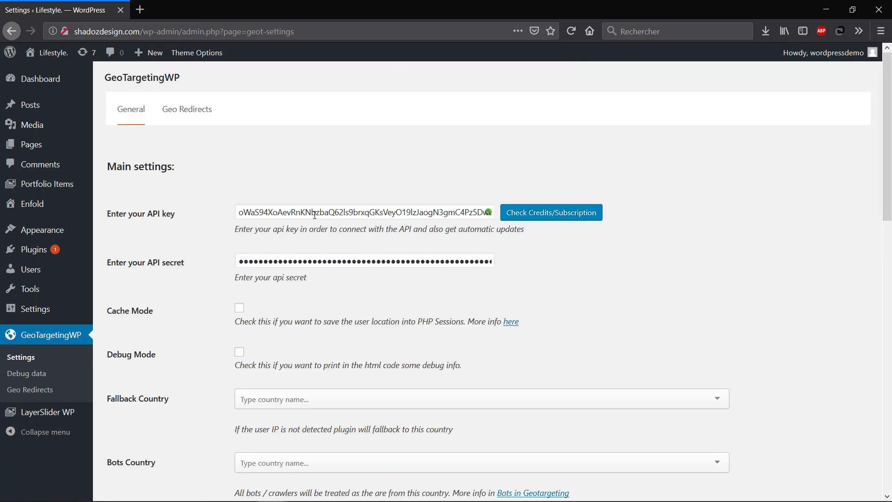
- Switch from the GeoTargetingWP settings to the Geo Redirects tab
scroll(279, 196, up, 10)
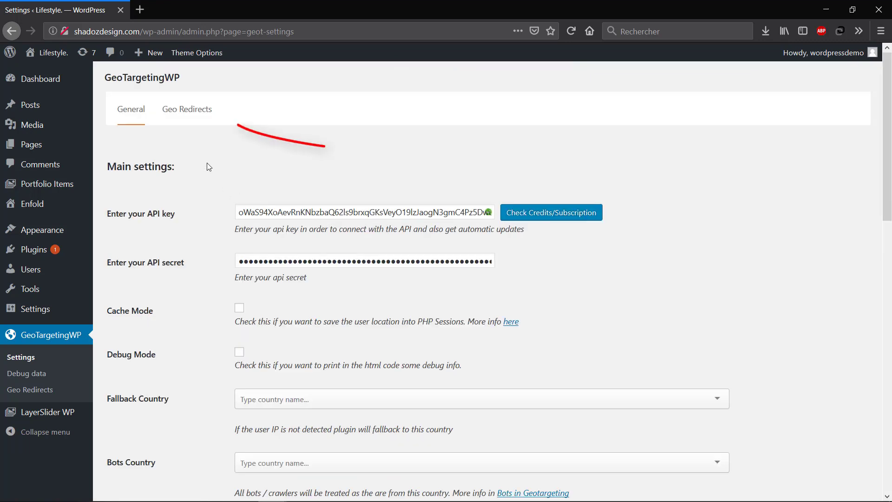
click(199, 119)
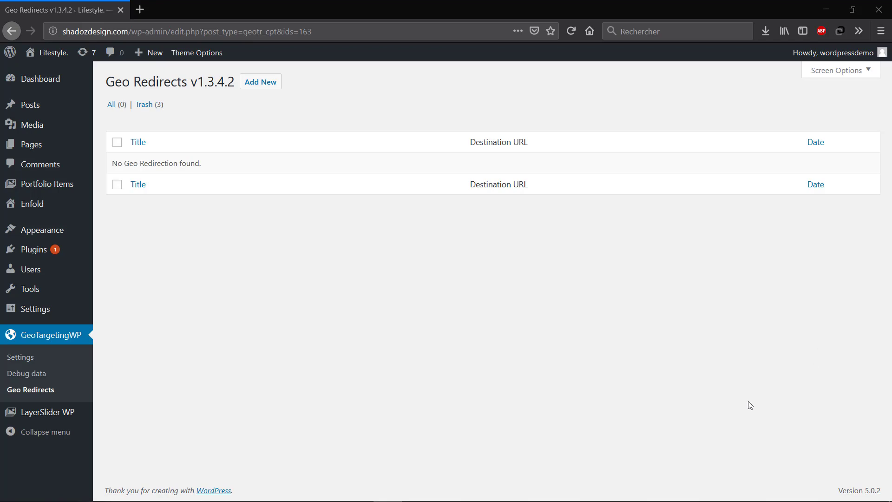
- Add a new geo redirection and title it 'Spanish translation'
click(261, 82)
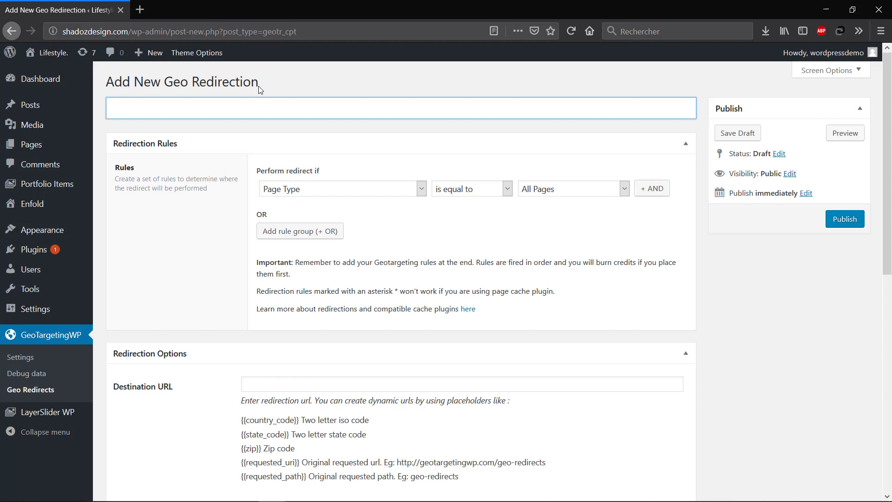
text(SPan)
key(BackSpace)
key(BackSpace)
key(BackSpace)
text(panish translation)
key(Tab)
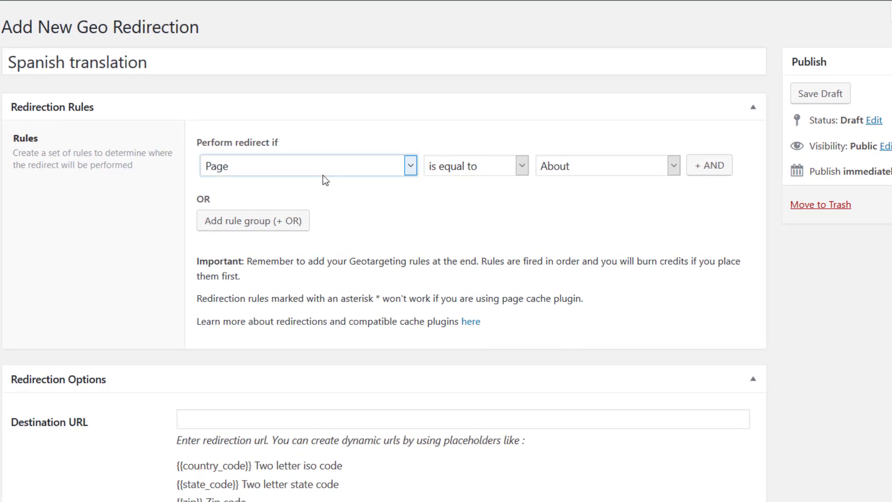
- Set the first rule group to Country is equal to Spain
click(322, 175)
scroll(307, 212, up, 2)
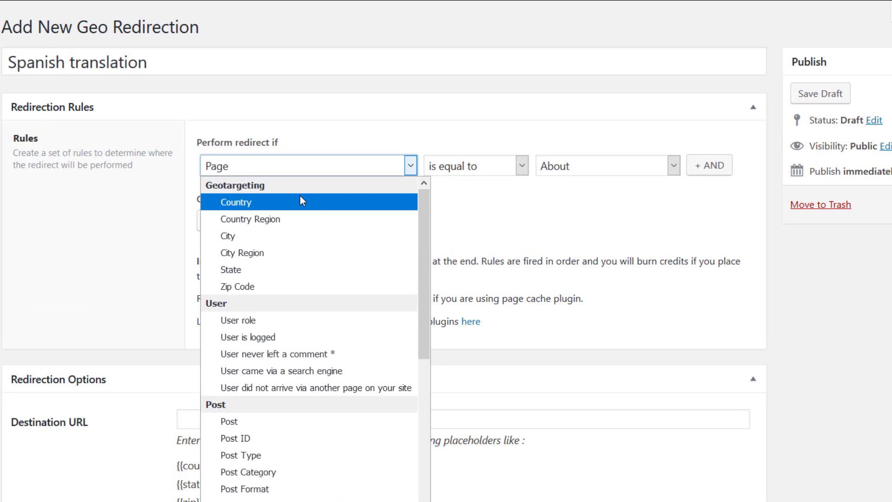
click(300, 200)
click(594, 172)
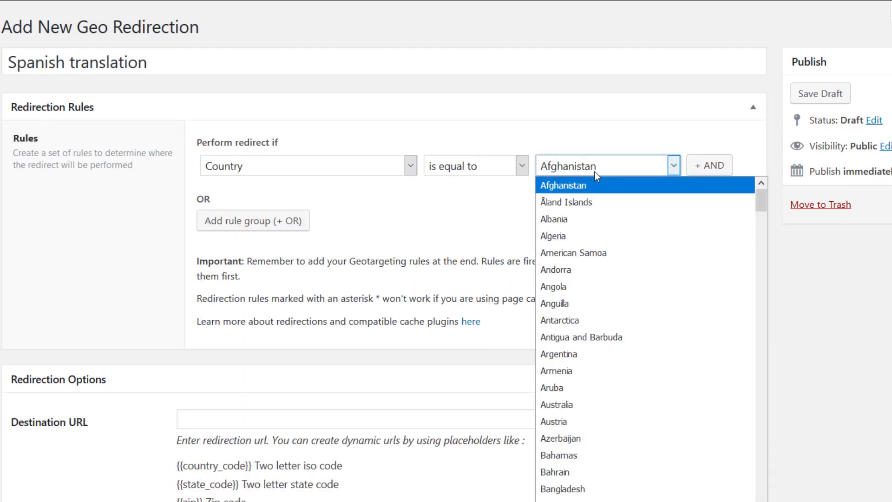
text(Spain)
key(Return)
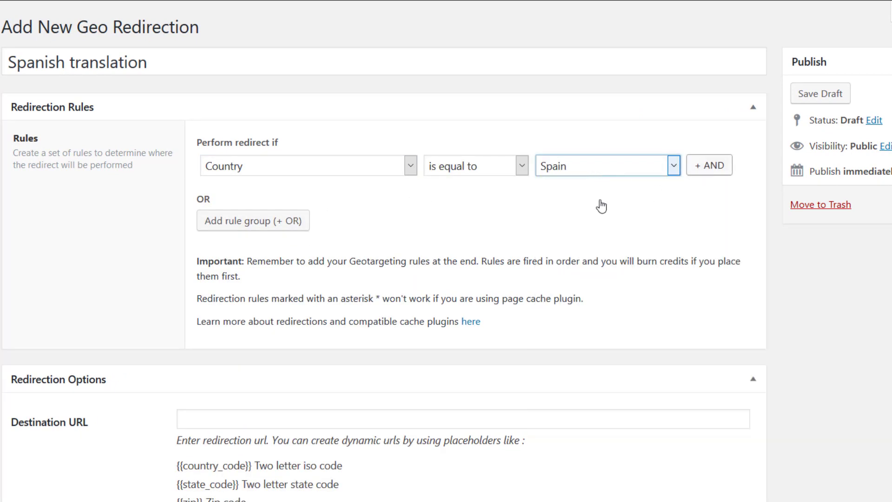
- Add a second OR rule group matching Country Argentina
click(243, 223)
click(272, 226)
scroll(275, 267, up, 4)
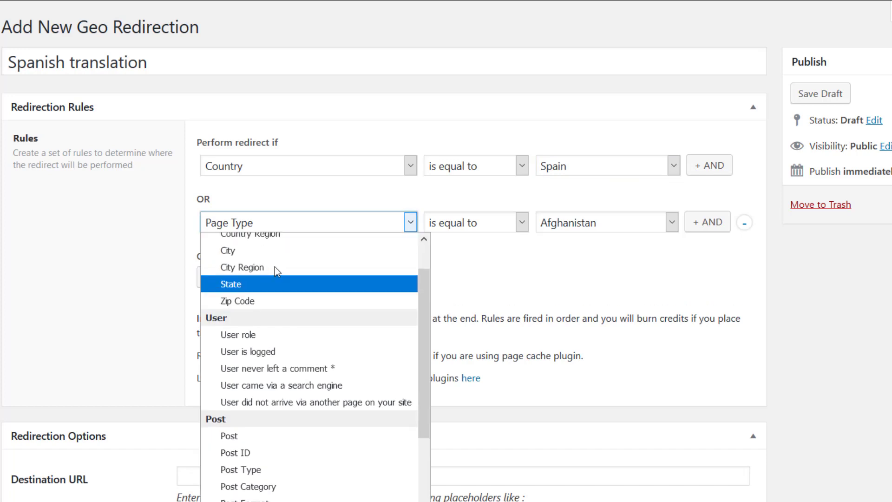
click(272, 261)
click(591, 223)
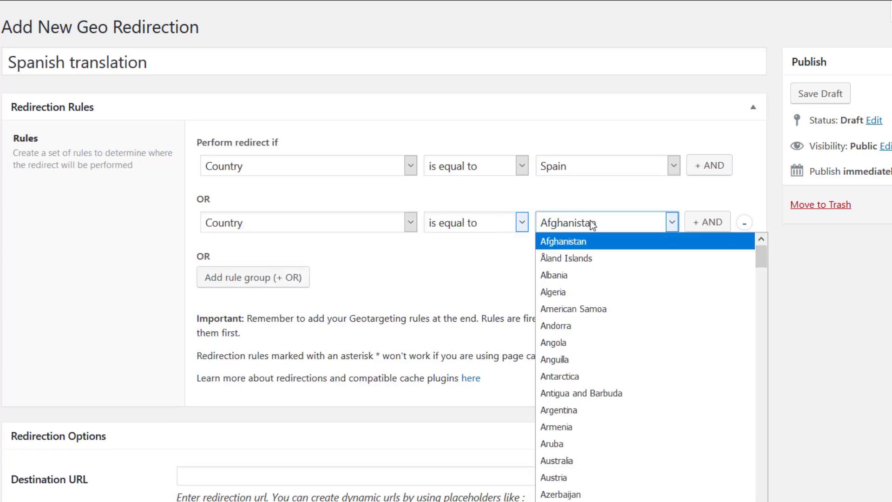
text(Argentina)
key(Return)
- Add a third OR rule group matching Country Mexico
click(270, 285)
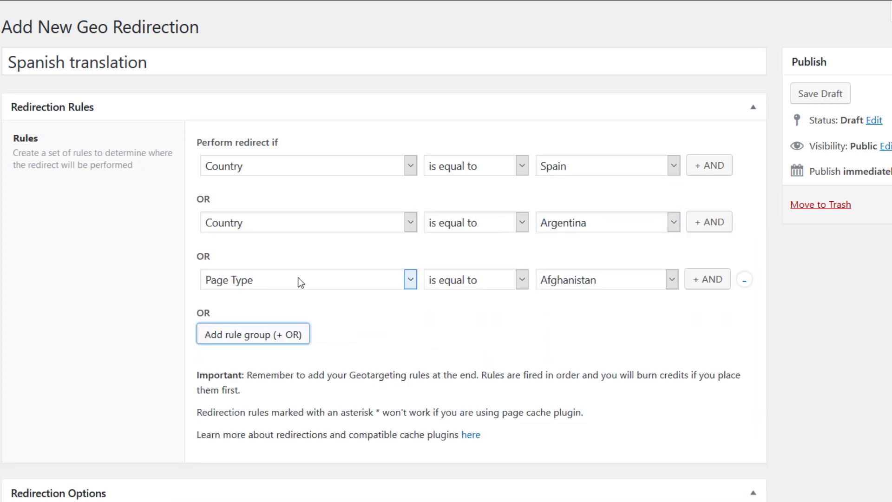
click(299, 281)
scroll(283, 98, up, 6)
click(274, 4)
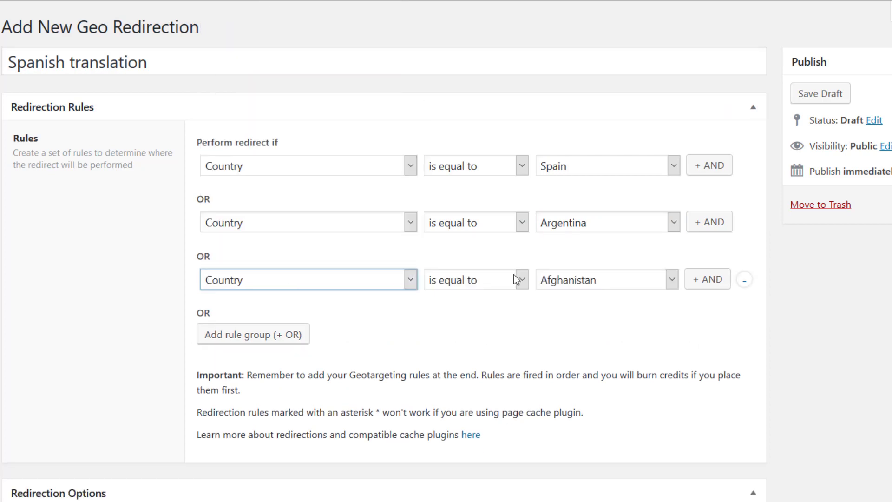
click(590, 278)
text(Mexico)
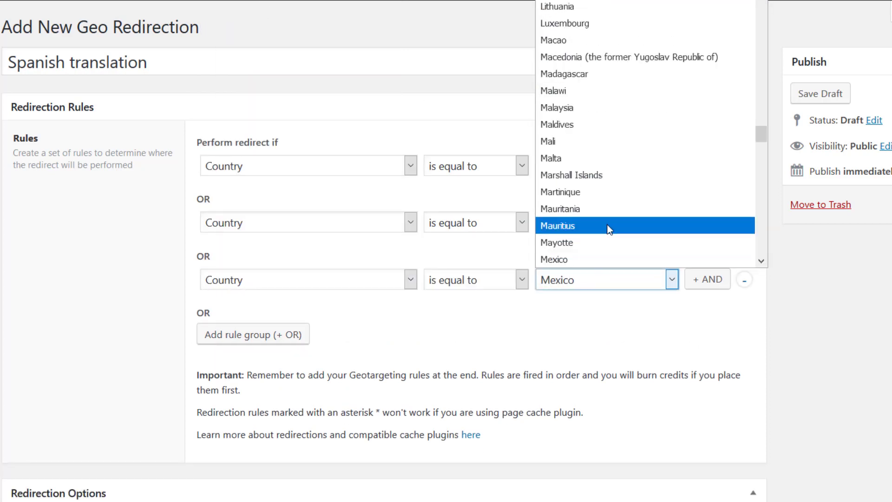
click(584, 260)
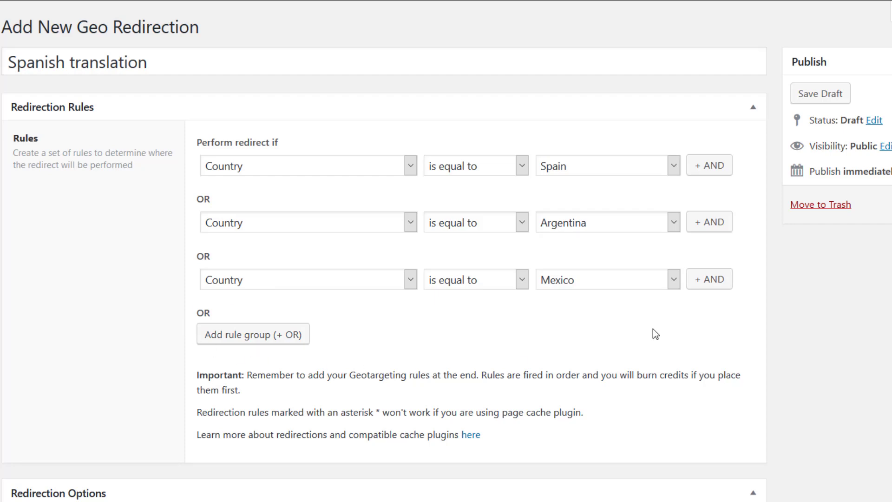
scroll(711, 324, down, 1)
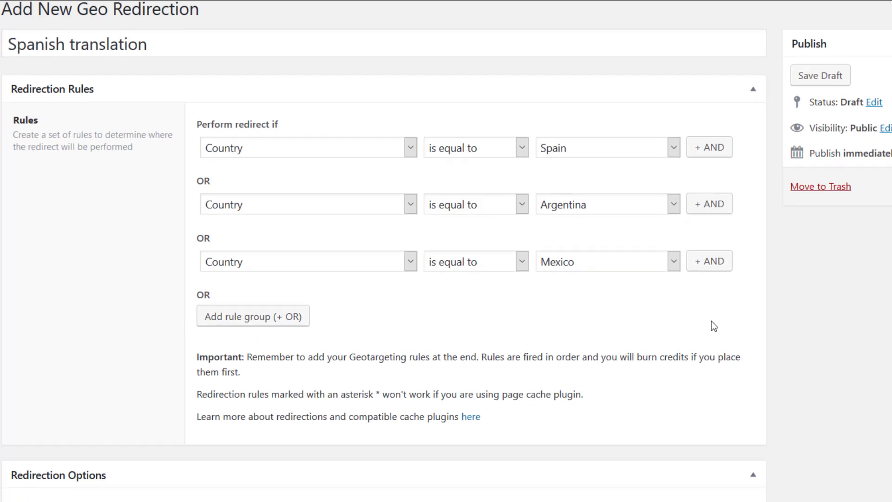
scroll(711, 321, down, 10)
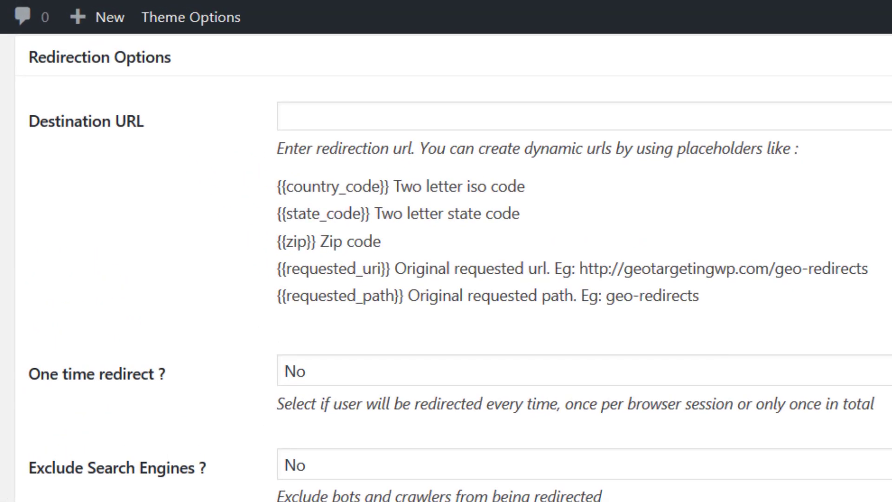
scroll(667, 249, up, 2)
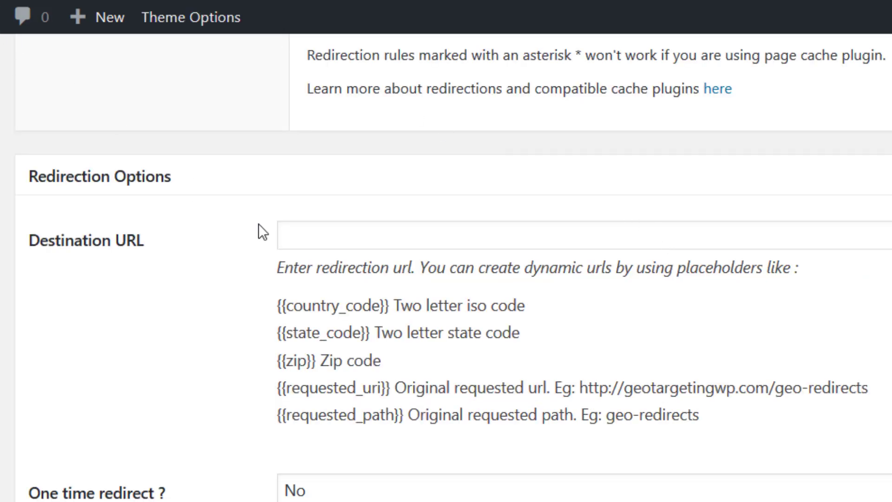
click(334, 237)
text(http://shadozdesign.com)
text(/)
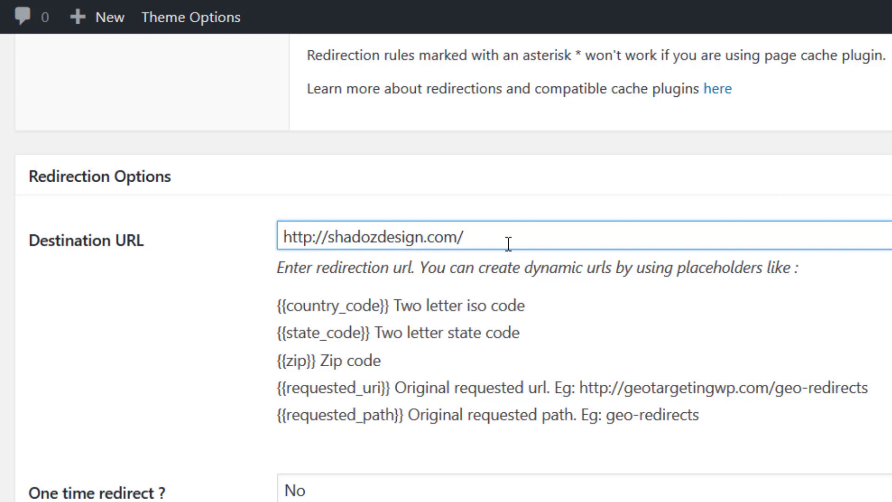
drag(278, 305, 390, 305)
key(ctrl+c)
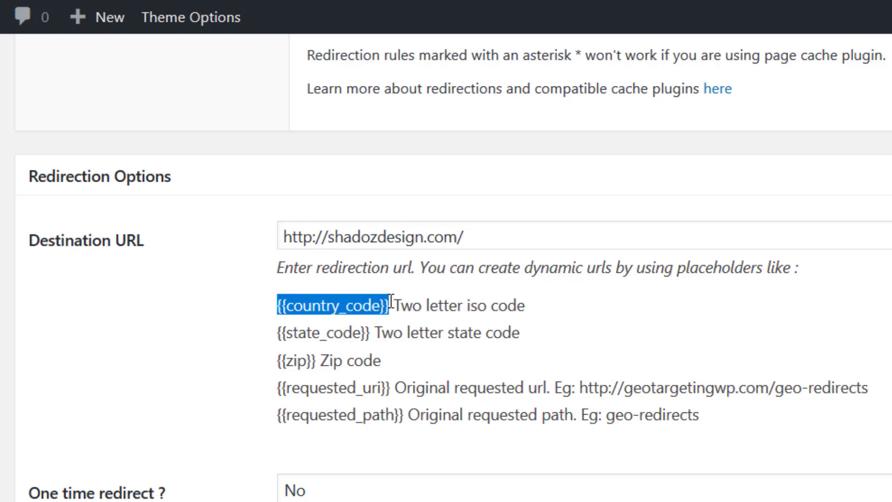
click(518, 229)
key(ctrl+v)
text(/)
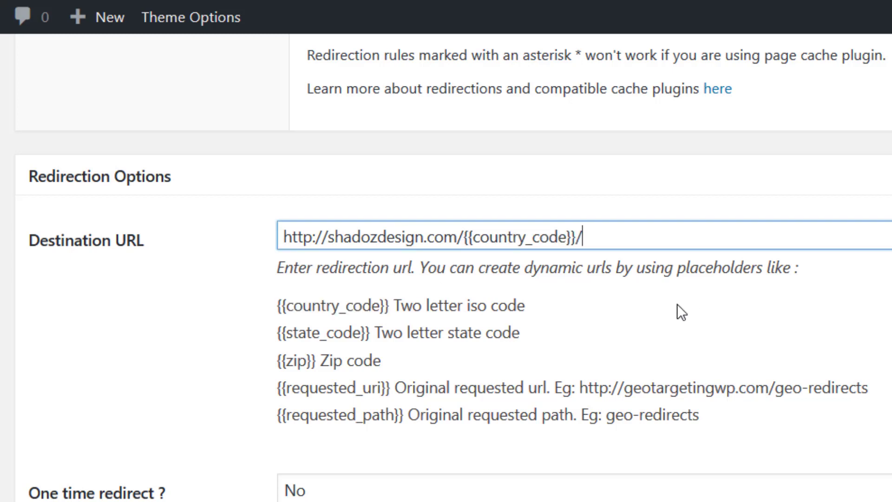
drag(278, 414, 411, 414)
click(654, 237)
text({{requested_path}})
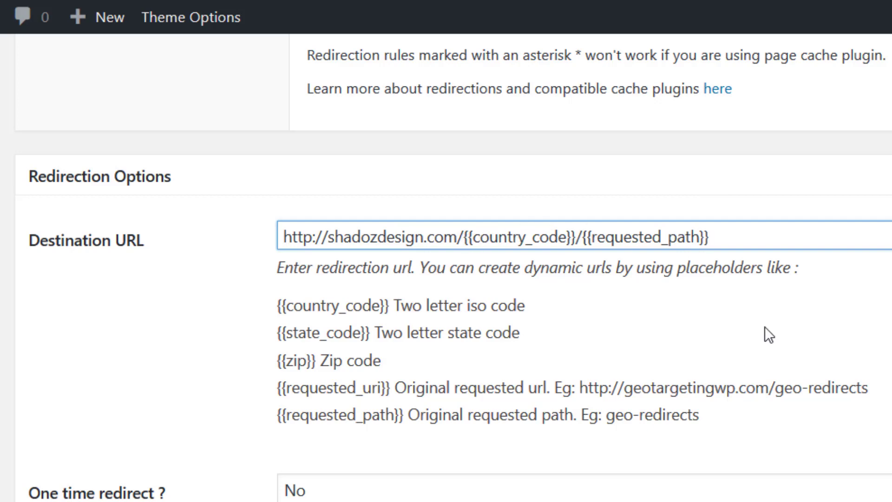
- Make the Spanish translation redirect one-time and publish it
scroll(759, 329, down, 2)
click(464, 371)
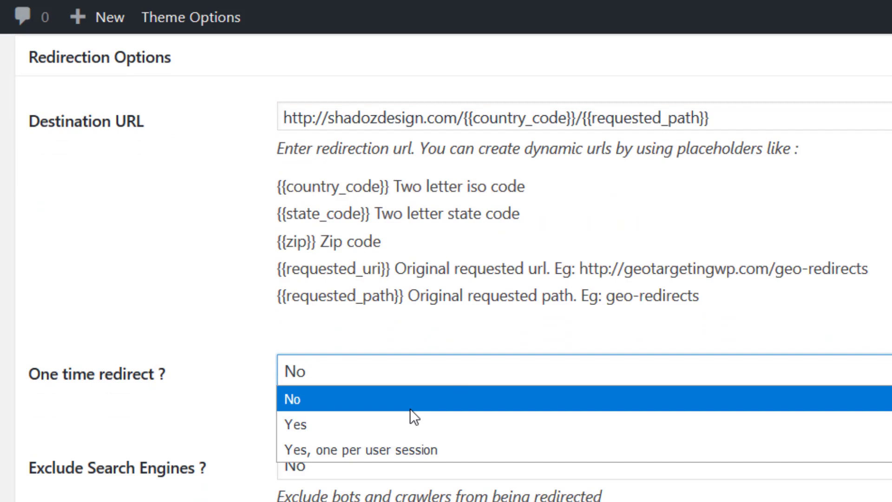
click(394, 424)
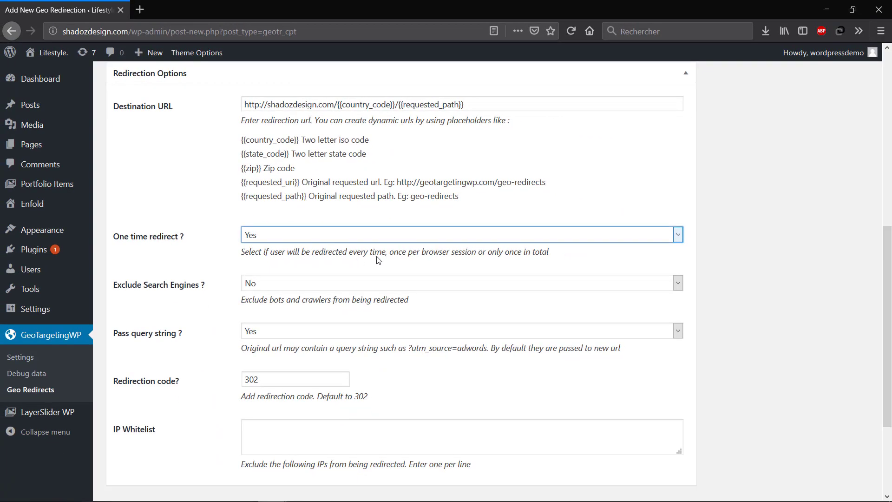
scroll(737, 264, up, 3)
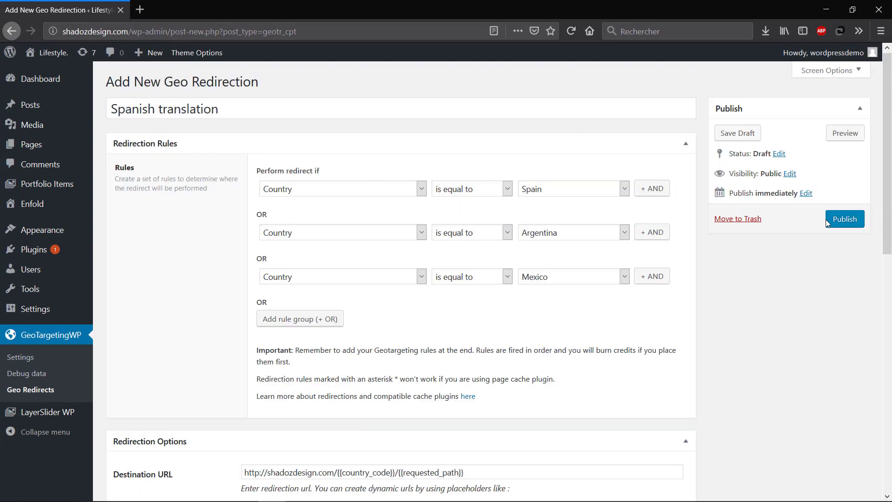
click(840, 224)
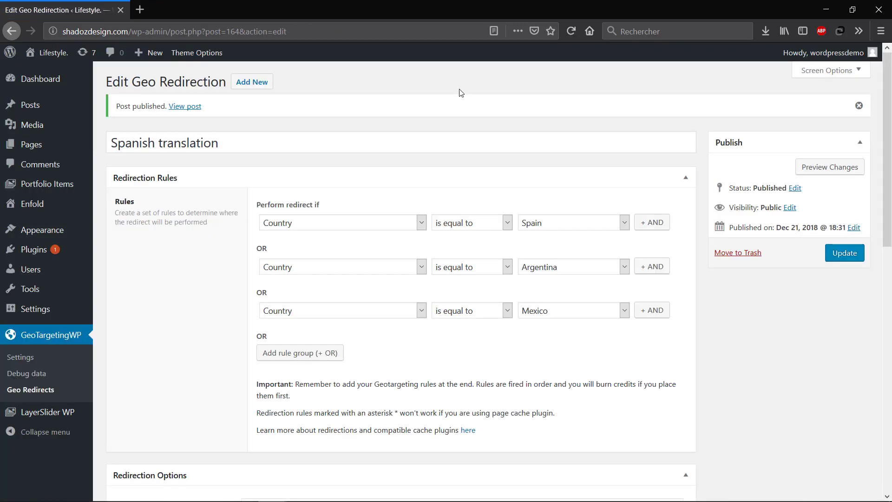
- Open the site's front page in a new tab and cycle through the homepage slider
mouse_move(47, 55)
click(48, 75)
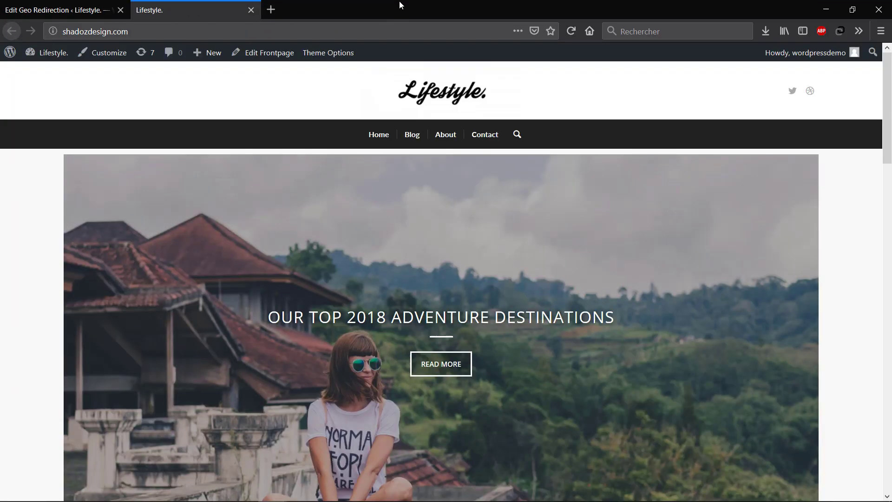
click(792, 347)
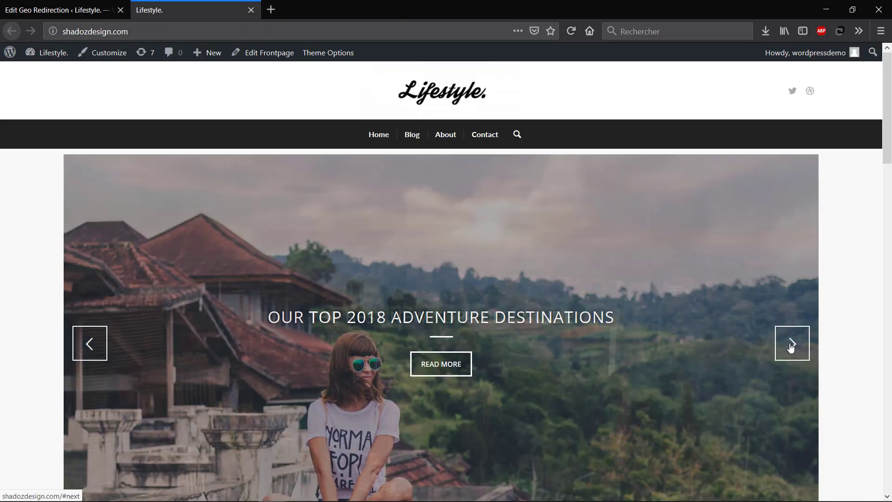
click(792, 347)
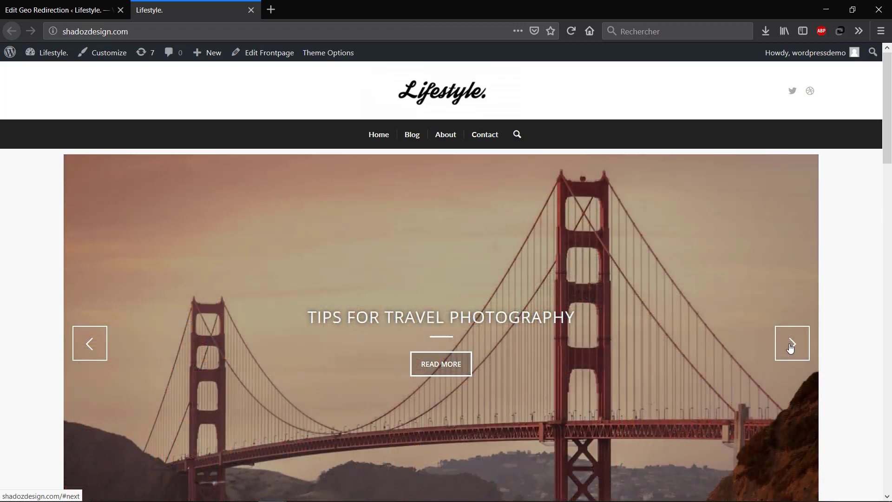
click(791, 347)
- Connect ZenMate through Spain and reload the homepage to test the /es/ redirect
click(840, 31)
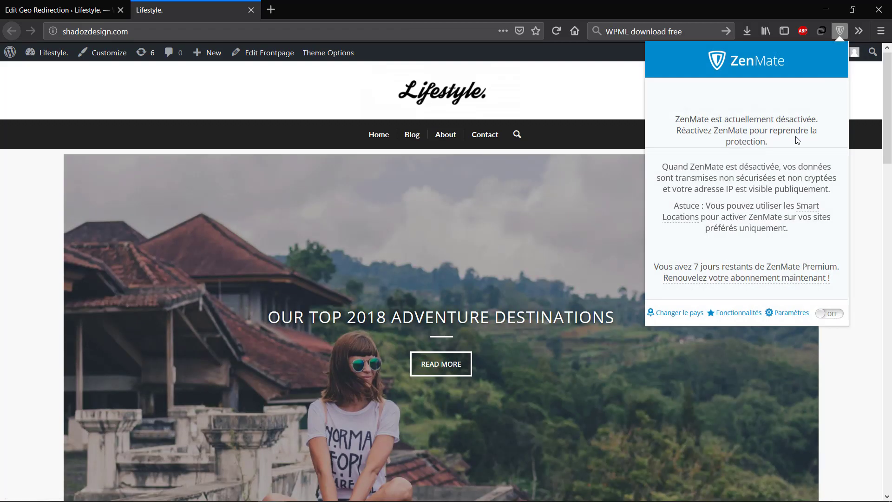
click(688, 313)
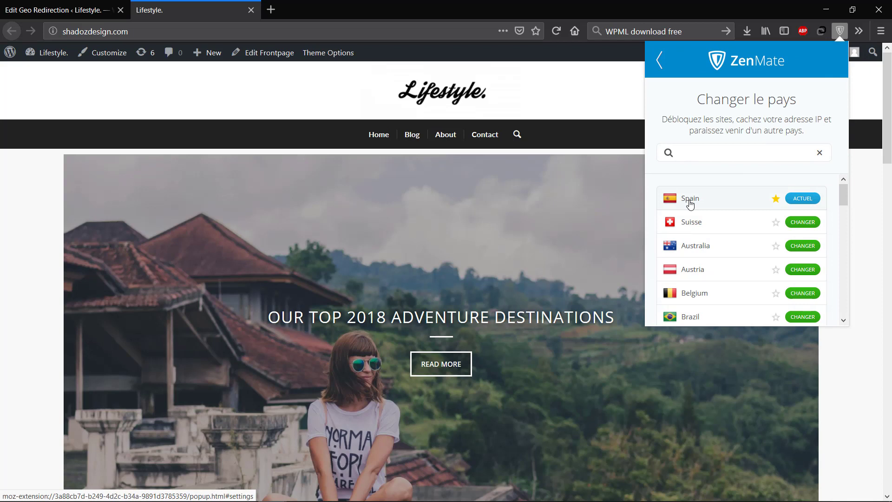
click(712, 205)
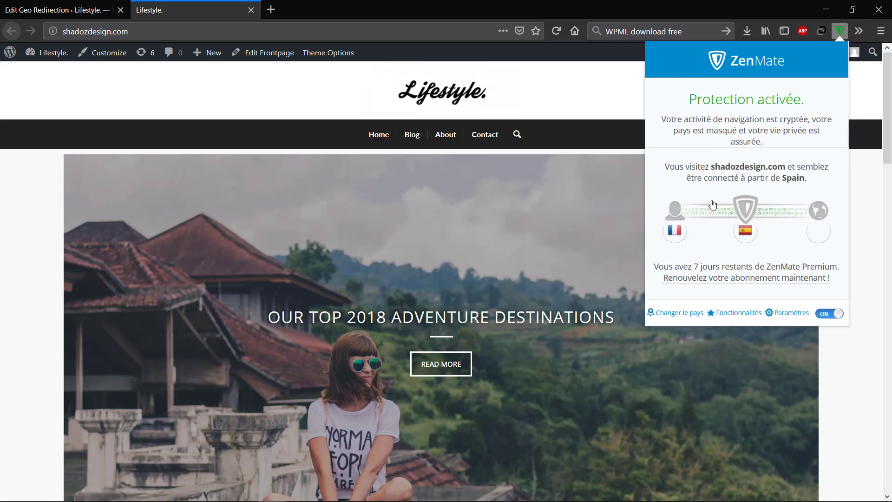
click(597, 115)
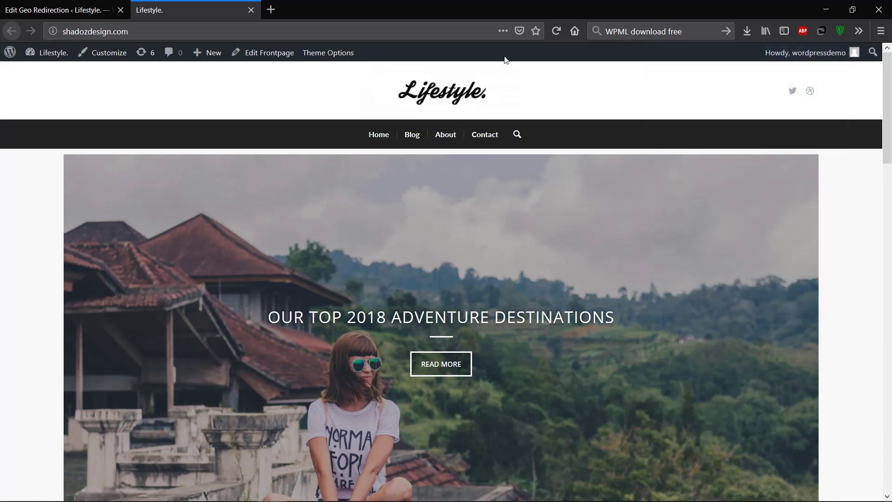
click(556, 31)
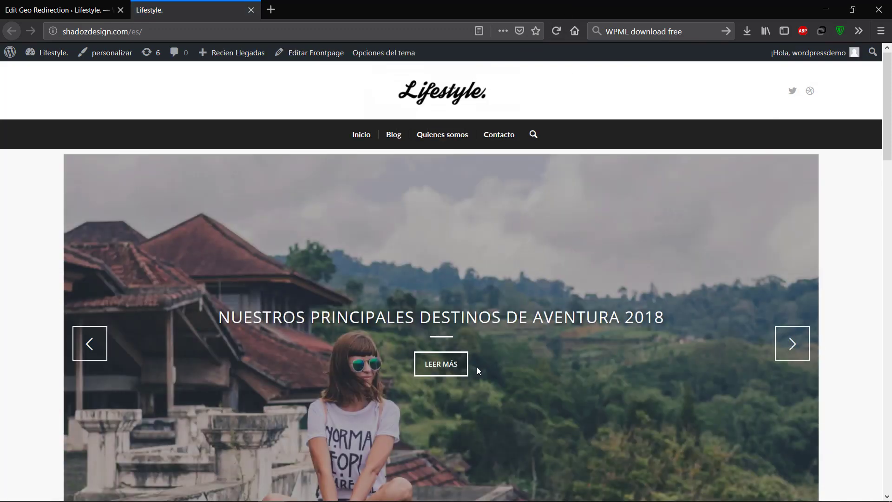
- Open the post 'Nuestros principales destinos de aventura 2018' from the /es/ homepage slide
click(438, 329)
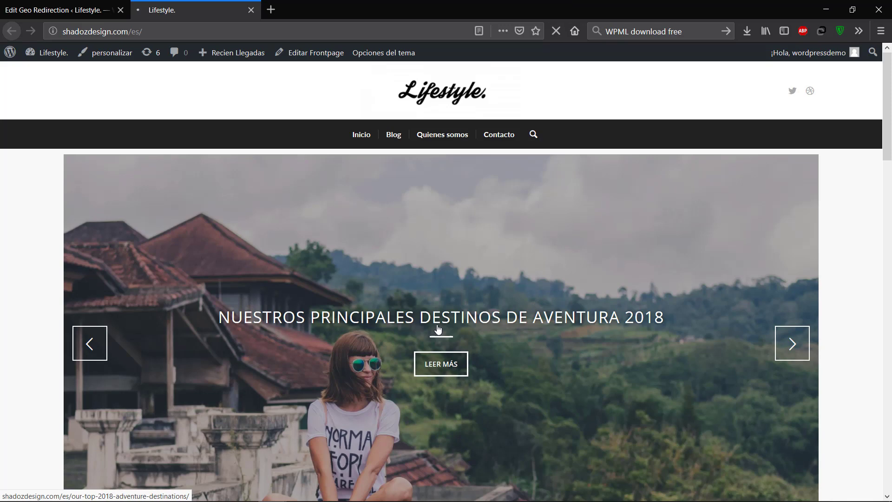